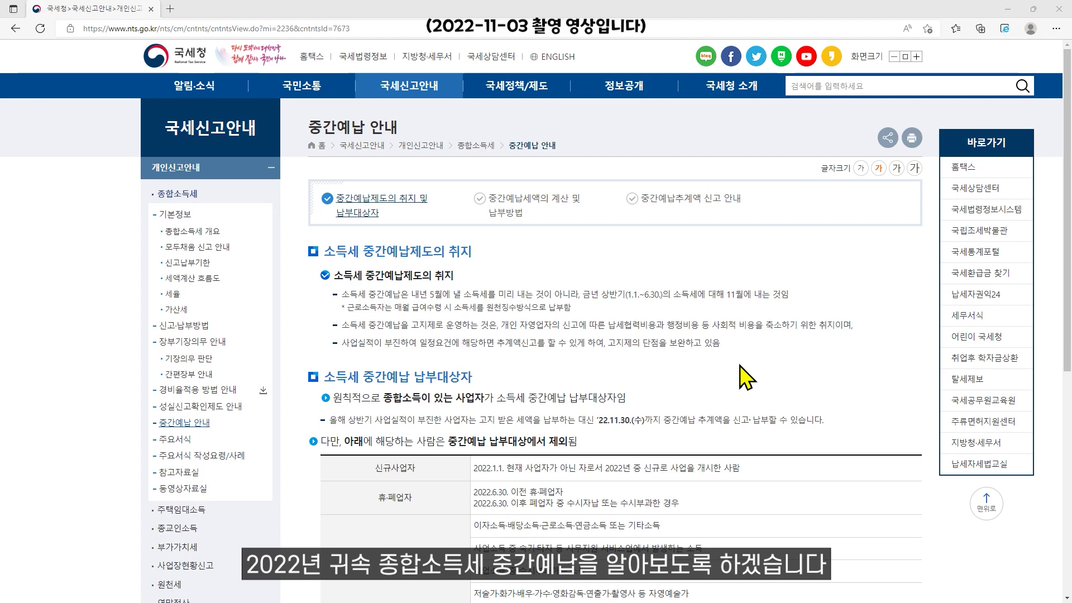
Read the National Tax Service guide on the purpose of interim income tax prepayment, its payers and the excluded groups.
scroll(745, 379, down, 3)
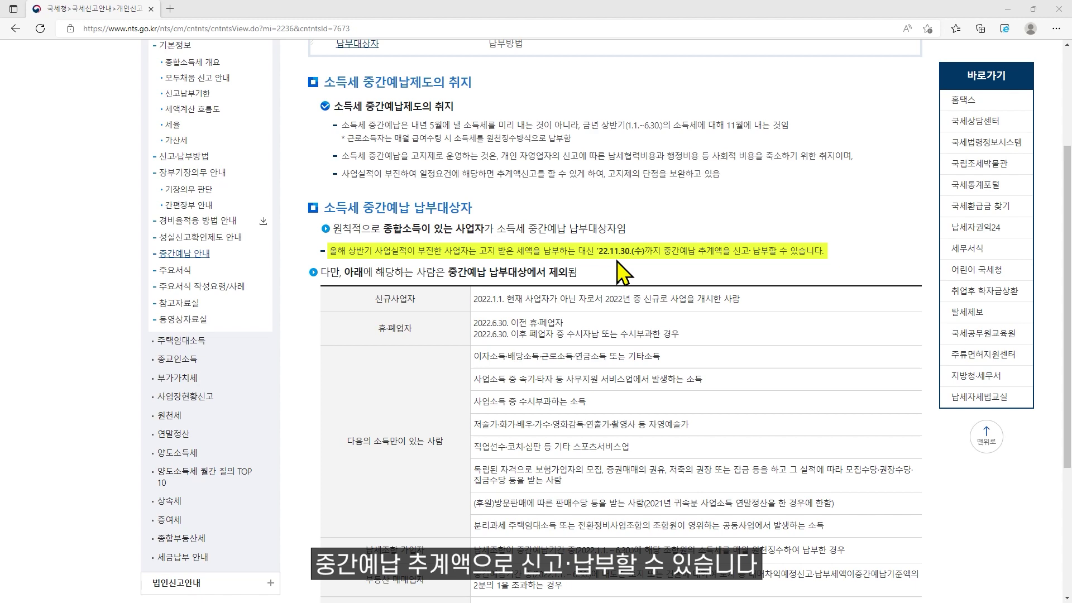
scroll(620, 274, down, 3)
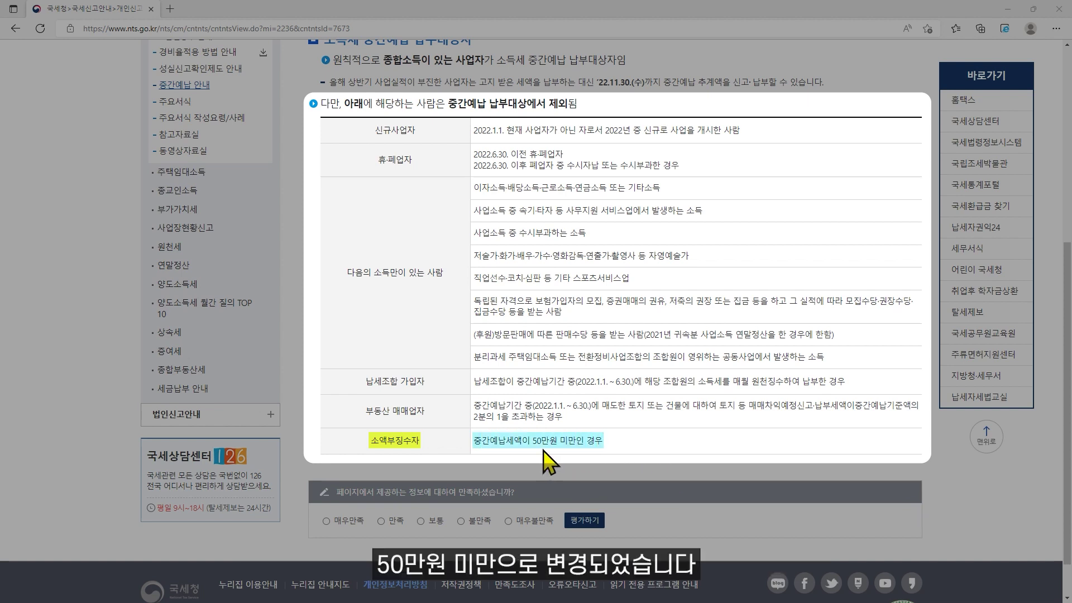
scroll(547, 458, up, 6)
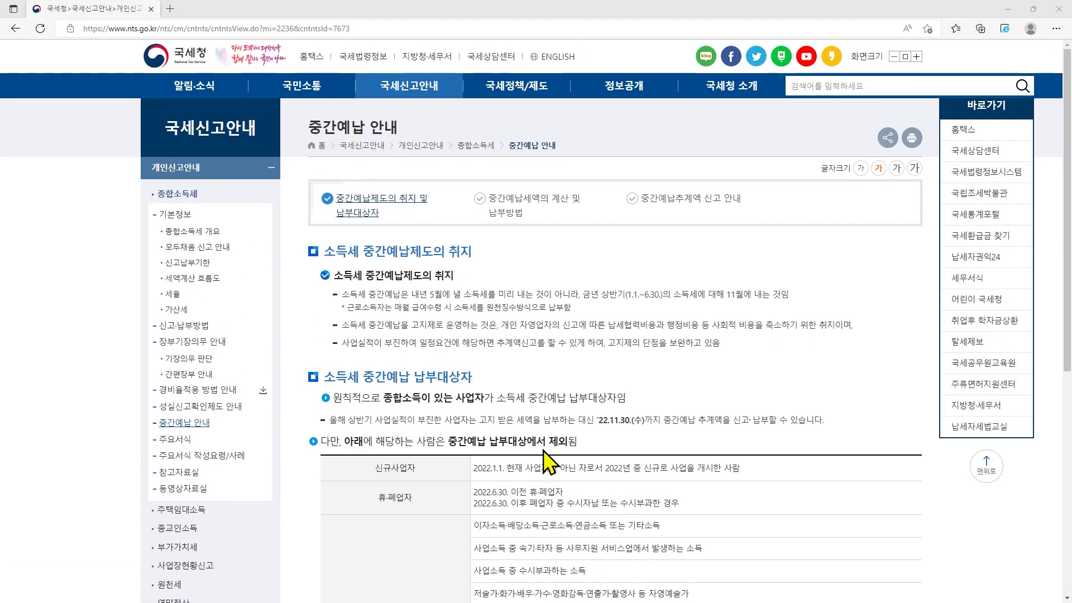
Review the guide's section on calculating the interim prepayment tax, its payment deadline and installment payment (중간예납세액의 계산 및 납부방법).
click(549, 211)
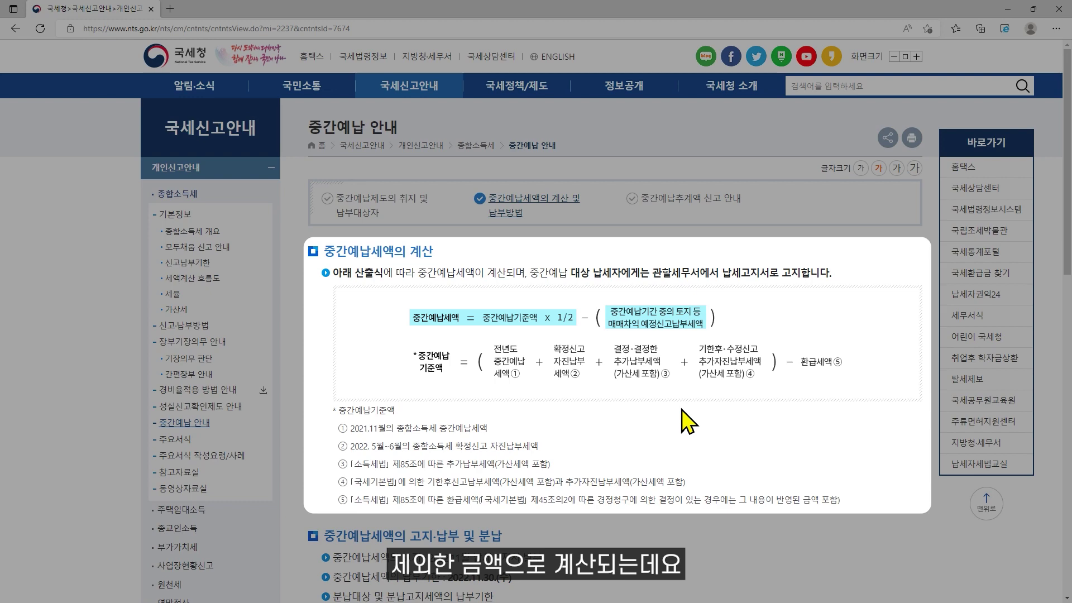
scroll(688, 422, down, 6)
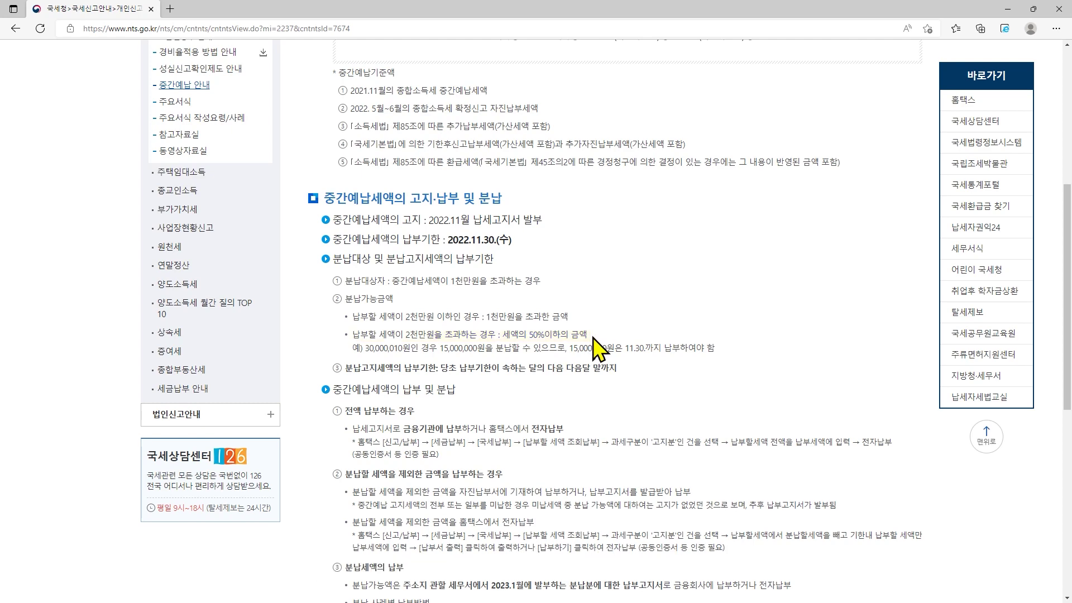
scroll(594, 346, up, 5)
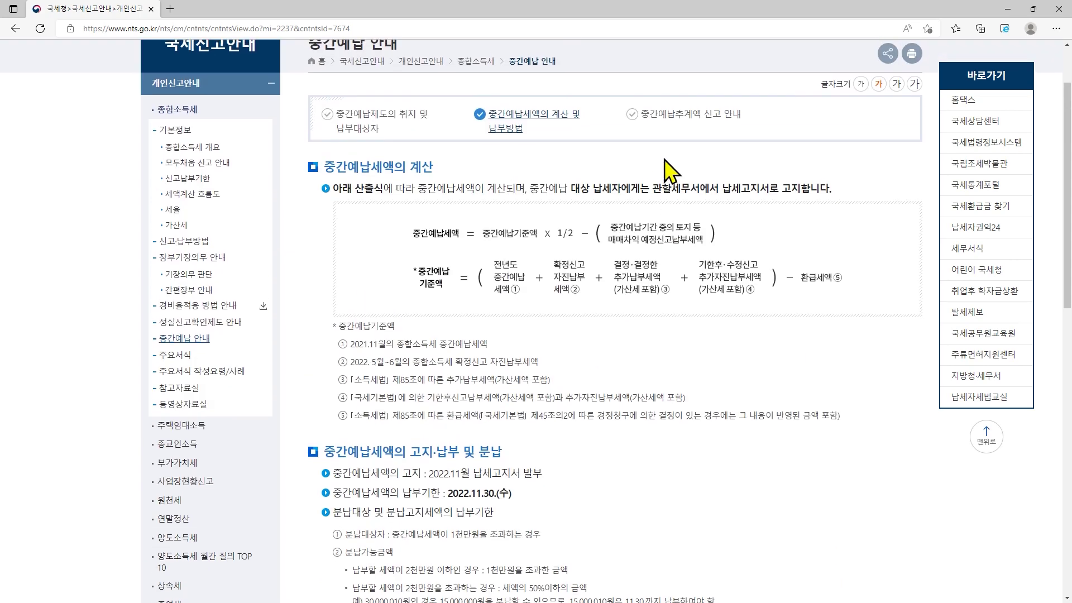
Review the 중간예납추계액 신고 안내 section, covering who must file, the calculation order, the tax rates and the report form.
click(677, 117)
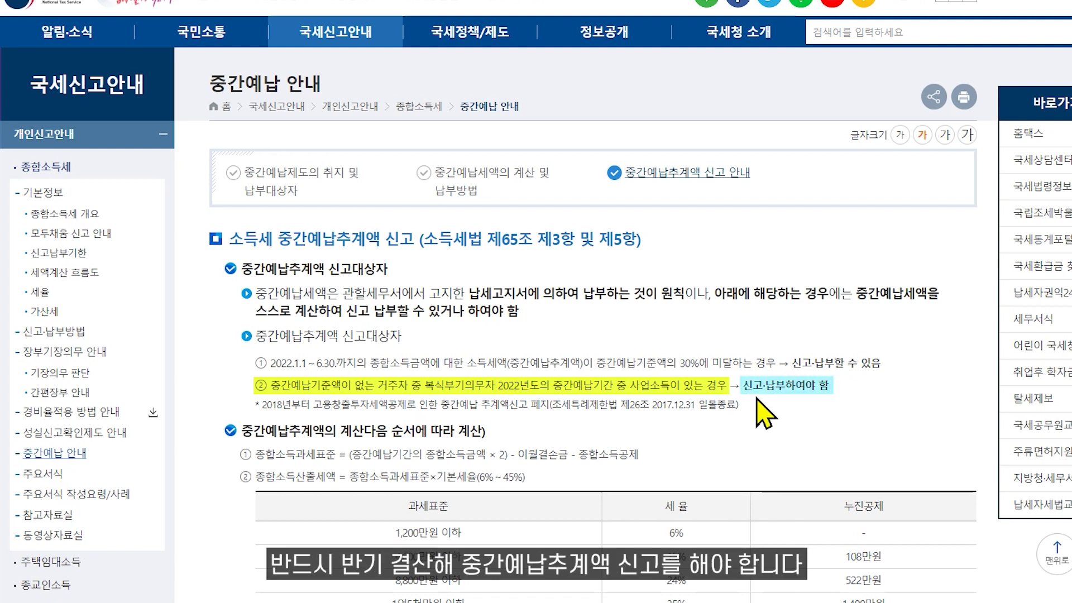
scroll(765, 413, down, 7)
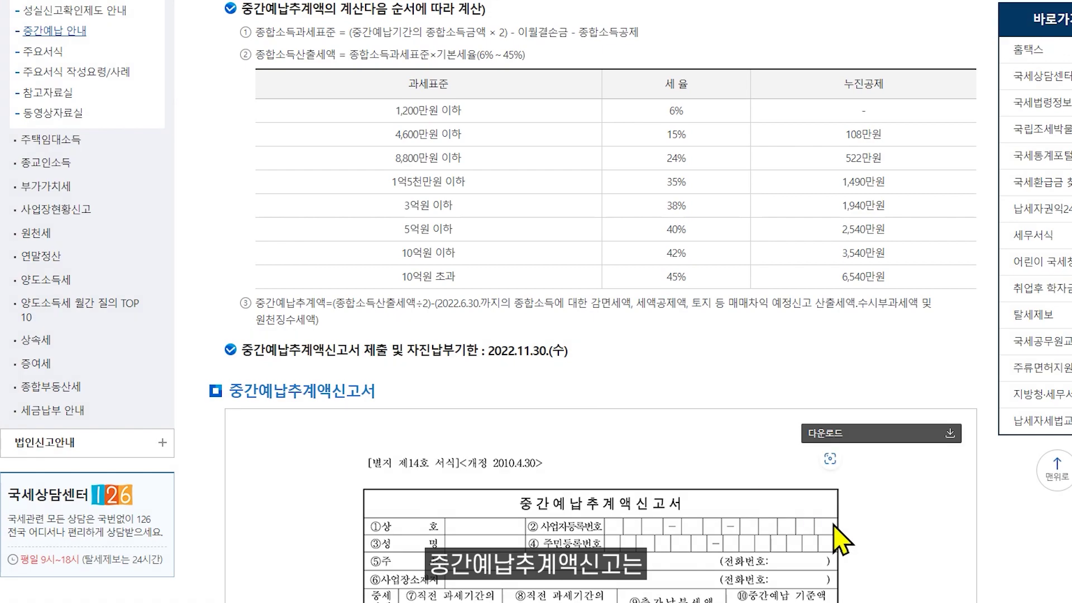
scroll(932, 570, down, 2)
scroll(932, 570, down, 6)
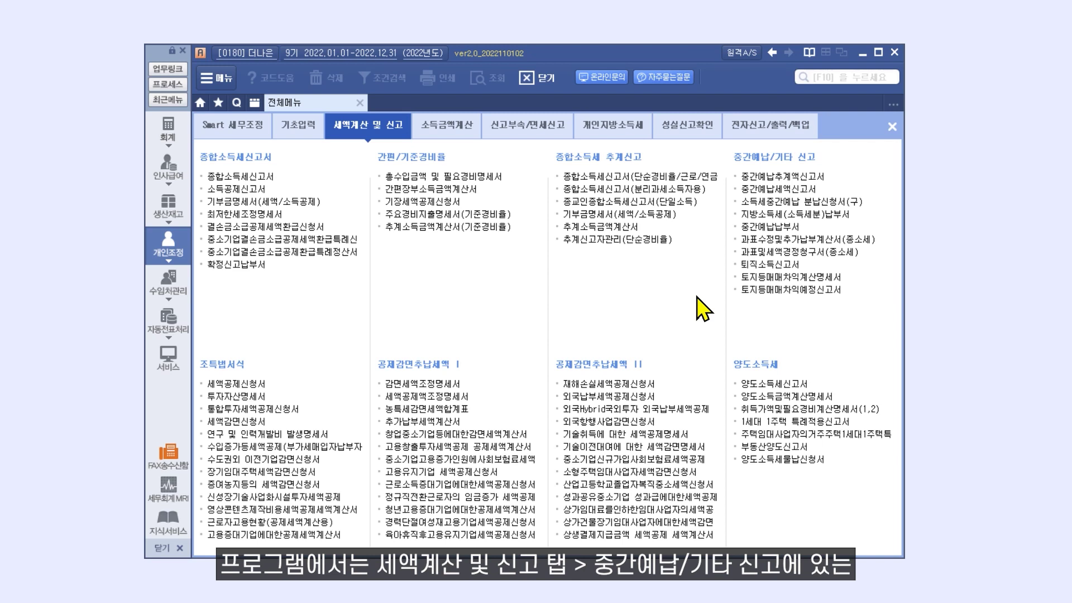
Switch to the Smart A tax program, open the 중간예납추계액신고서 form and set the filing reason to 1 (복식부기의무자).
click(825, 185)
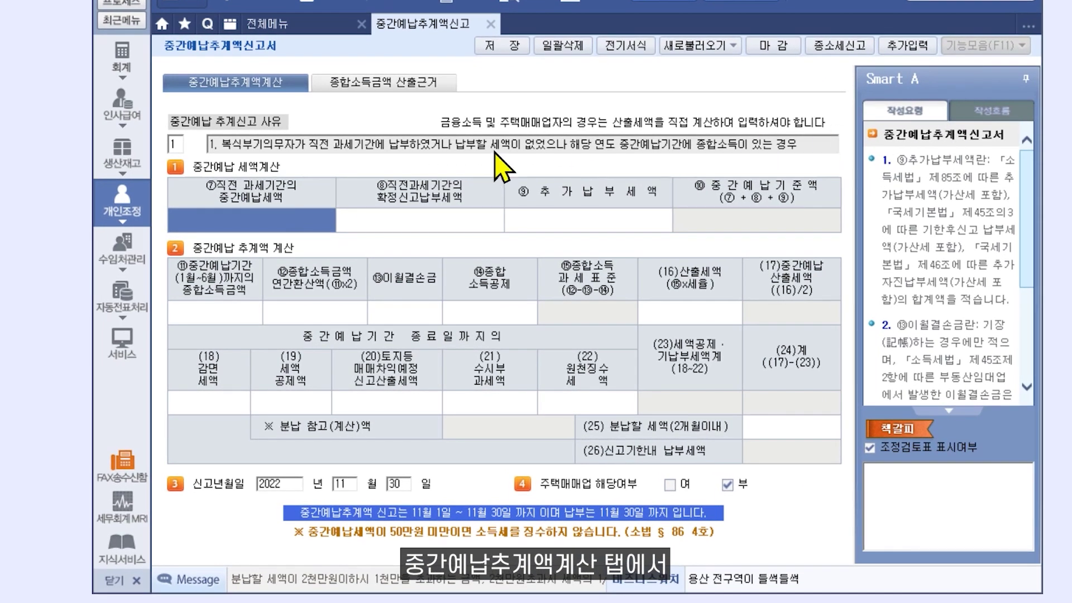
click(176, 146)
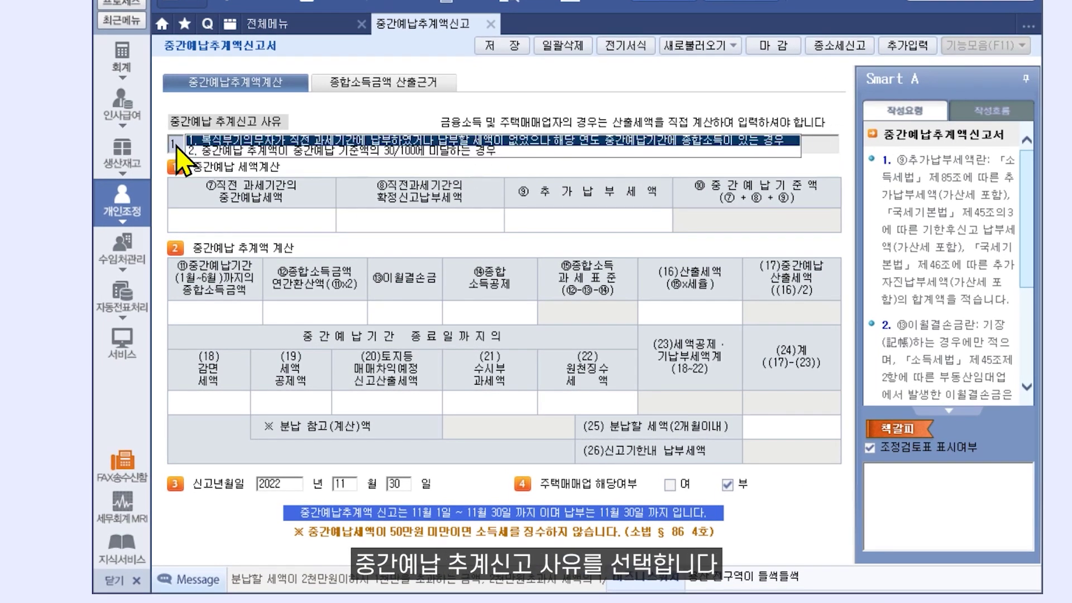
key(Return)
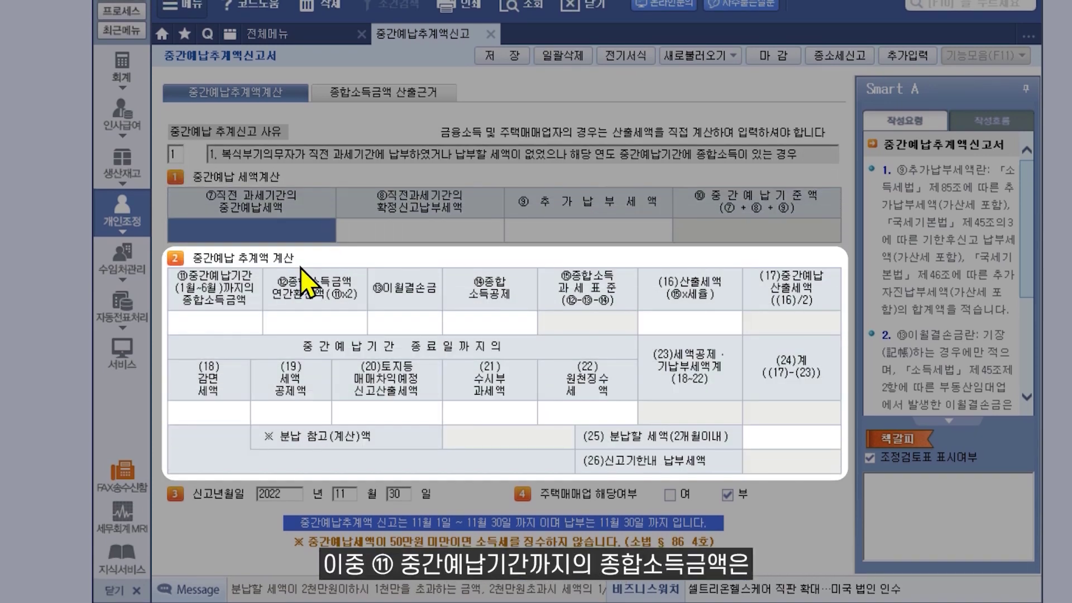
In 종합소득금액 산출근거, enter total revenue 40,000,000 and necessary expenses 50,000,000 for real estate rental (부동산임대업).
click(242, 325)
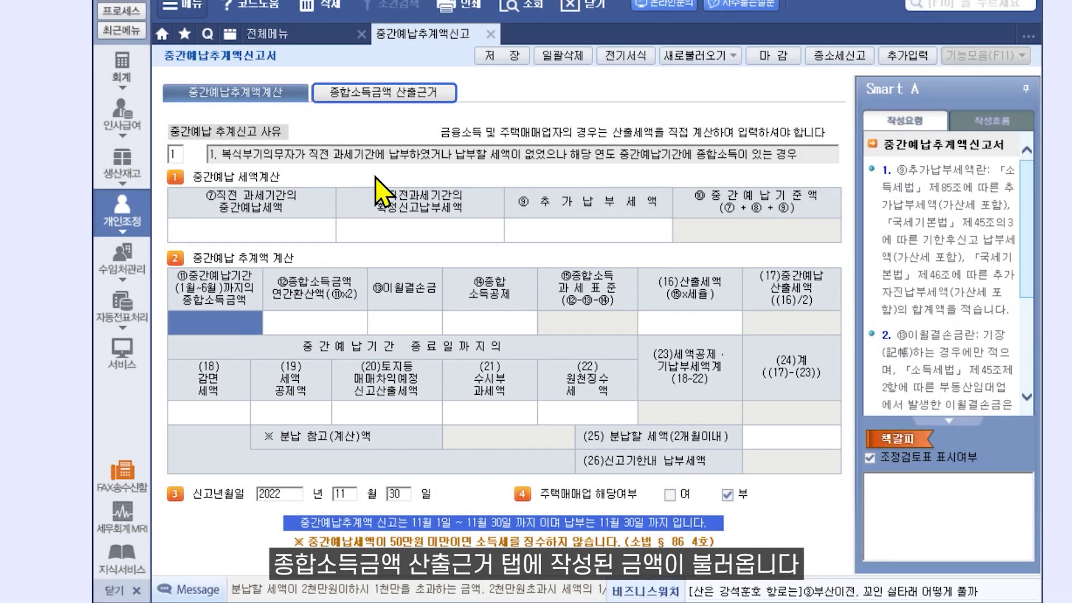
click(424, 93)
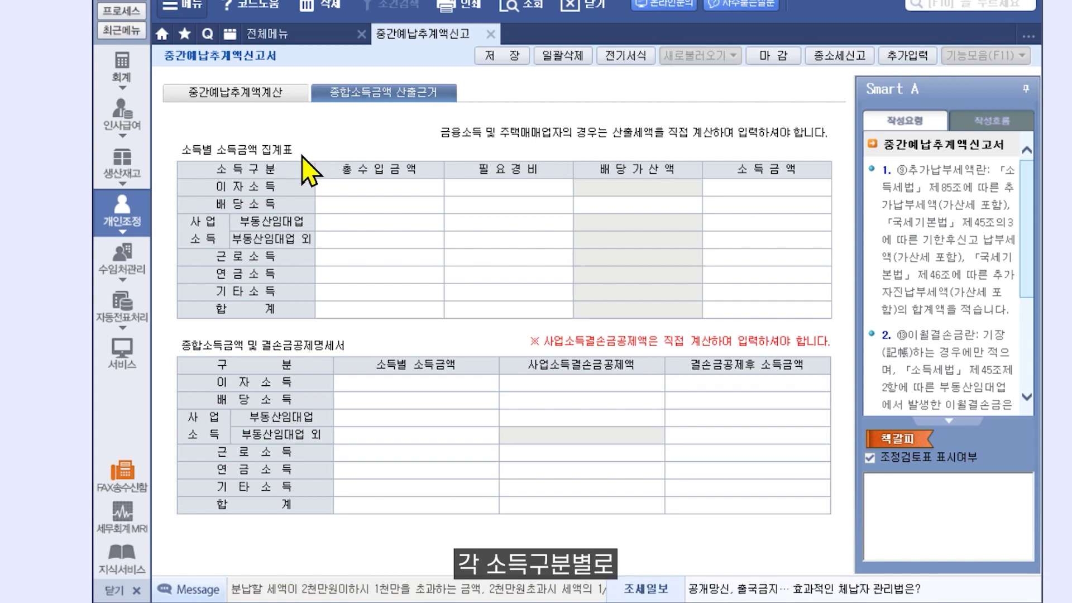
click(374, 226)
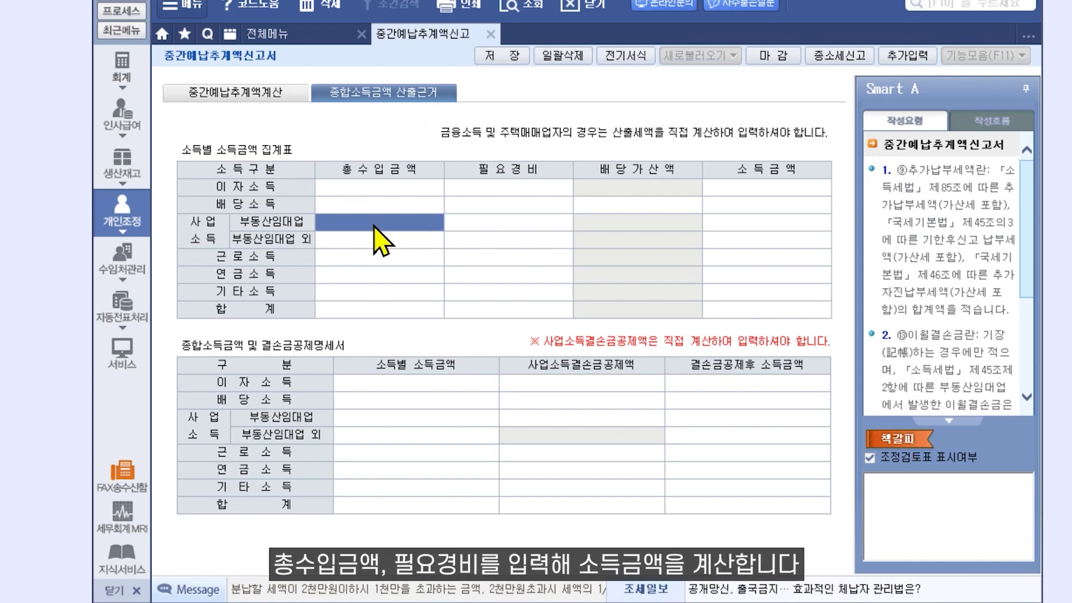
text(40000000)
key(Return)
text(50000000)
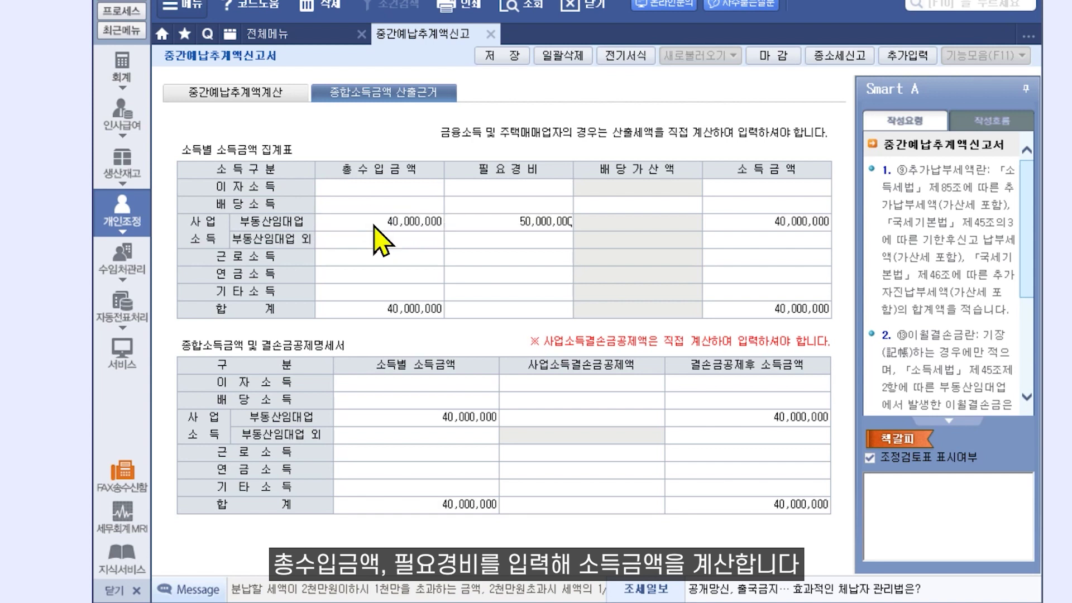
key(Return)
Enter total revenue 70,000,000 and necessary expenses 10,000,000 for business income other than real estate rental (부동산임대업 외).
click(374, 239)
text(70000000)
key(Return)
text(10,000,000)
key(Return)
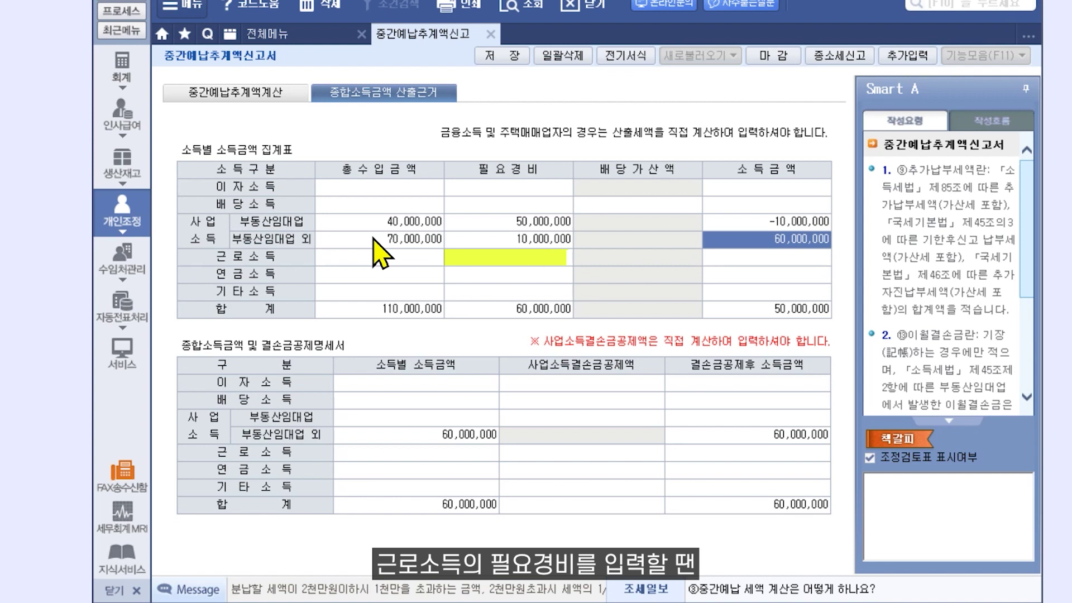
Check the earned-income expense entry and how the rental business's income carries into the loss deduction statement.
click(494, 257)
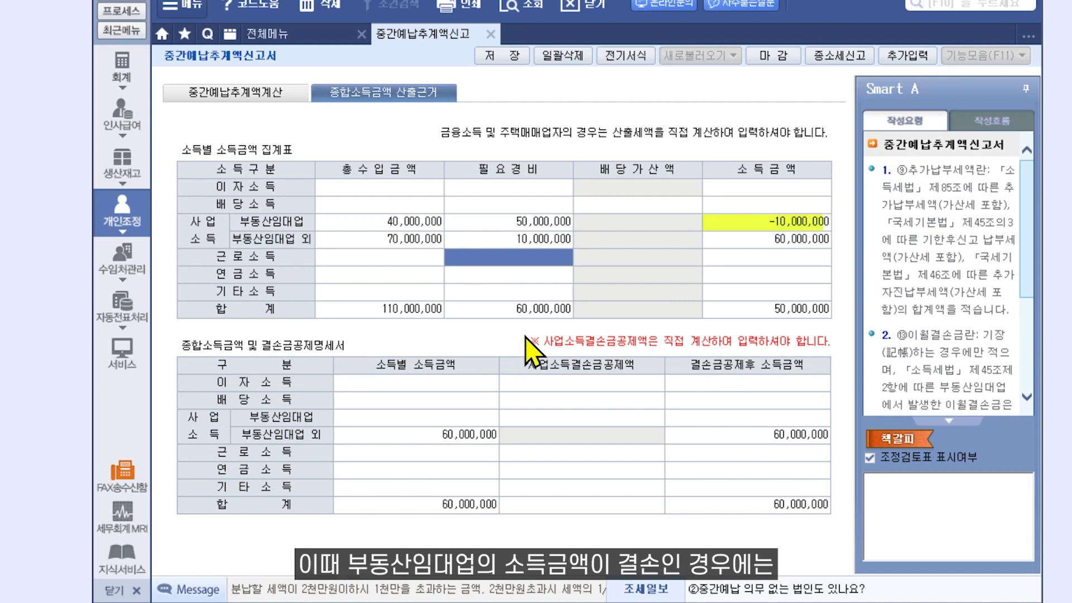
click(764, 226)
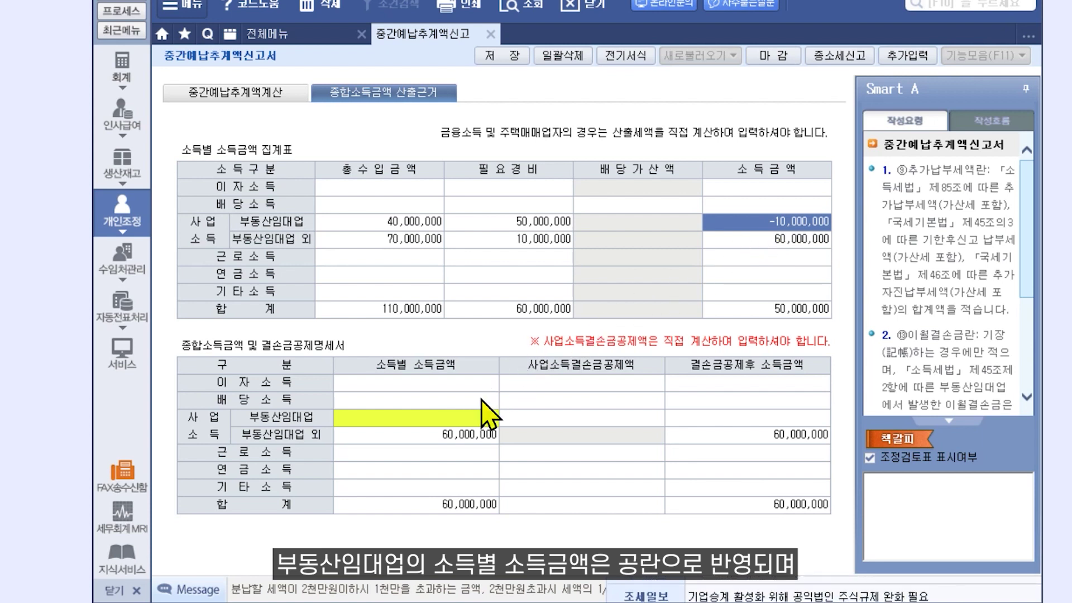
click(439, 423)
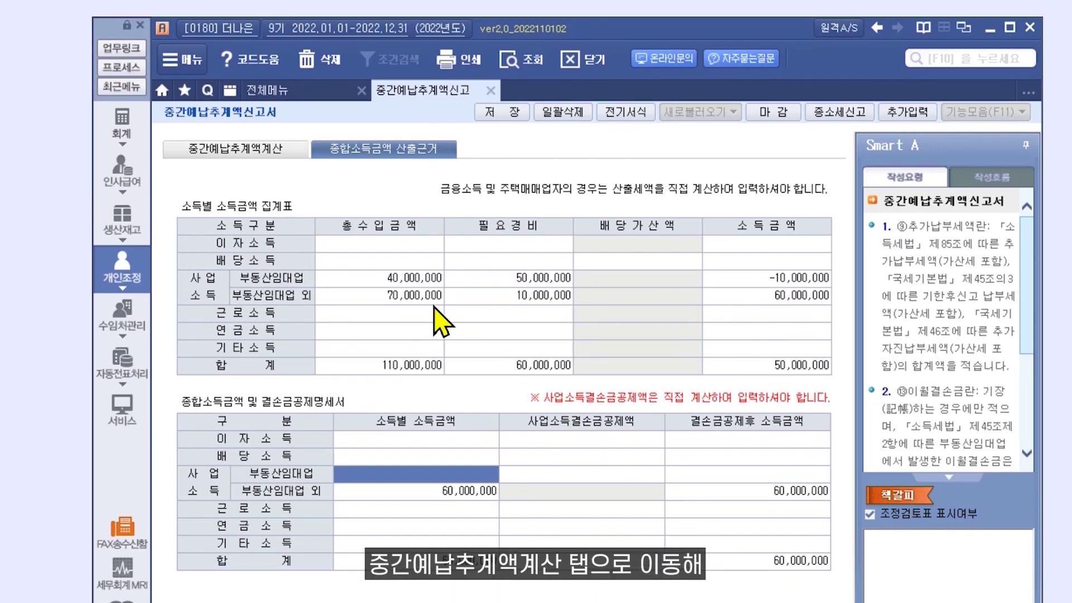
Reload the 종합소득금액 산출근거 data into the 중간예납추계액계산 section, replacing the existing entries.
click(283, 150)
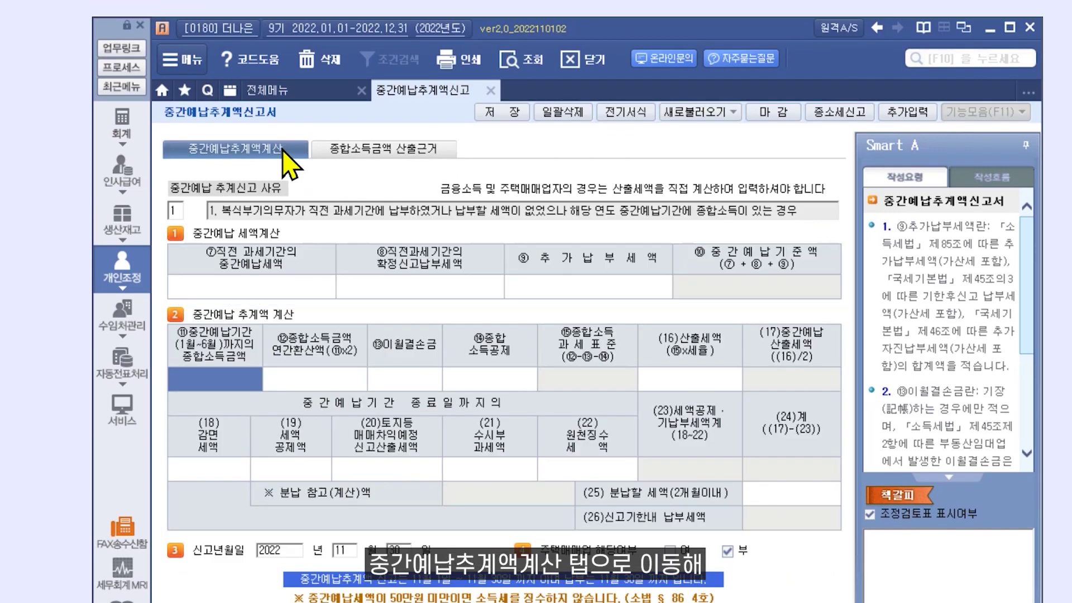
click(733, 113)
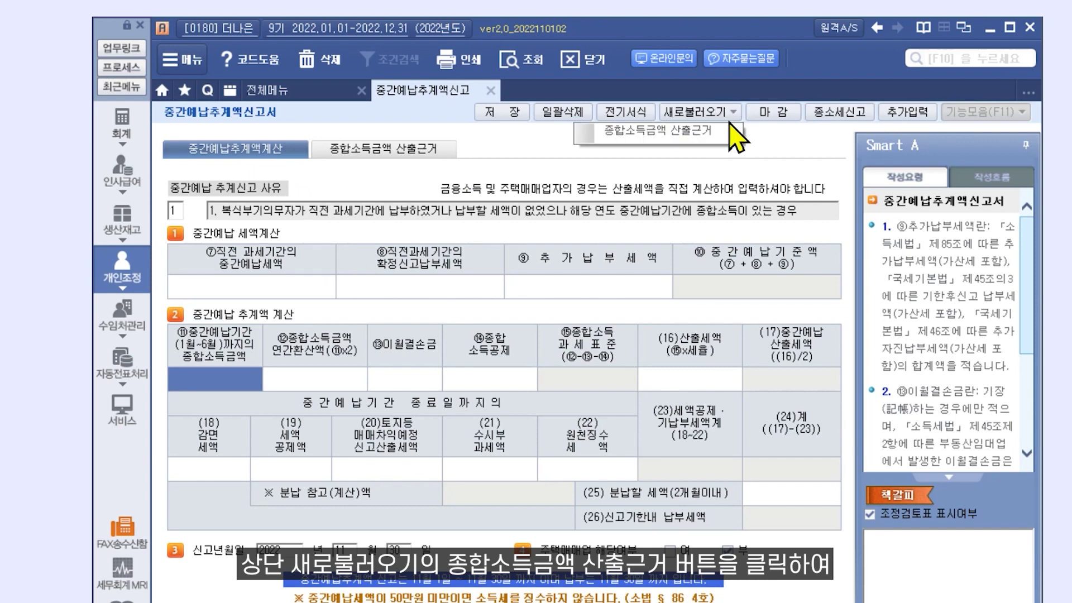
click(720, 133)
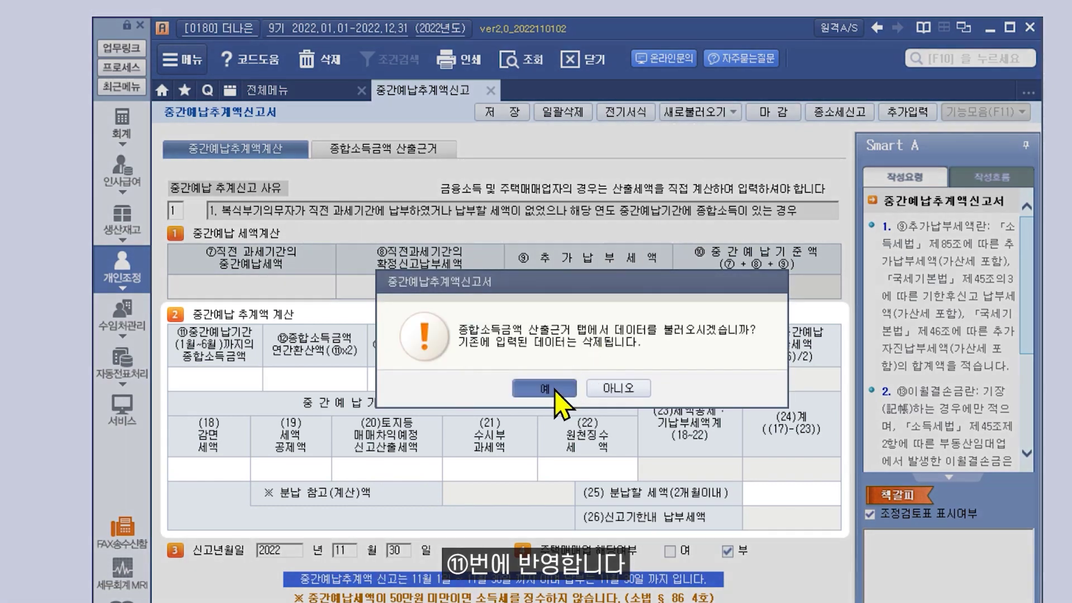
click(549, 388)
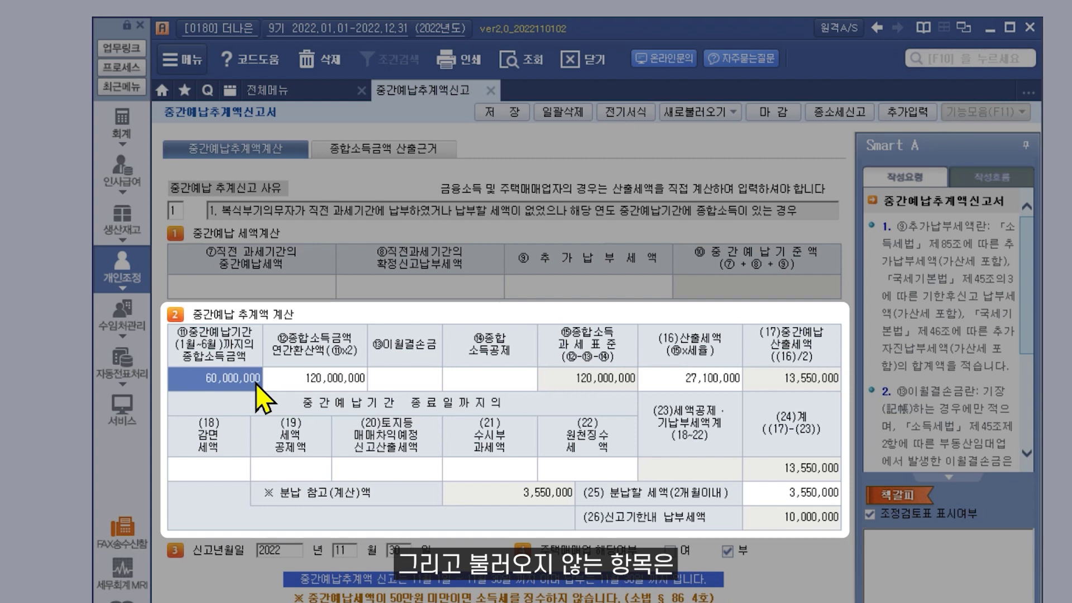
Set item ⑭ 종합소득공제 in the interim estimate calculation to 1,500,000.
click(490, 385)
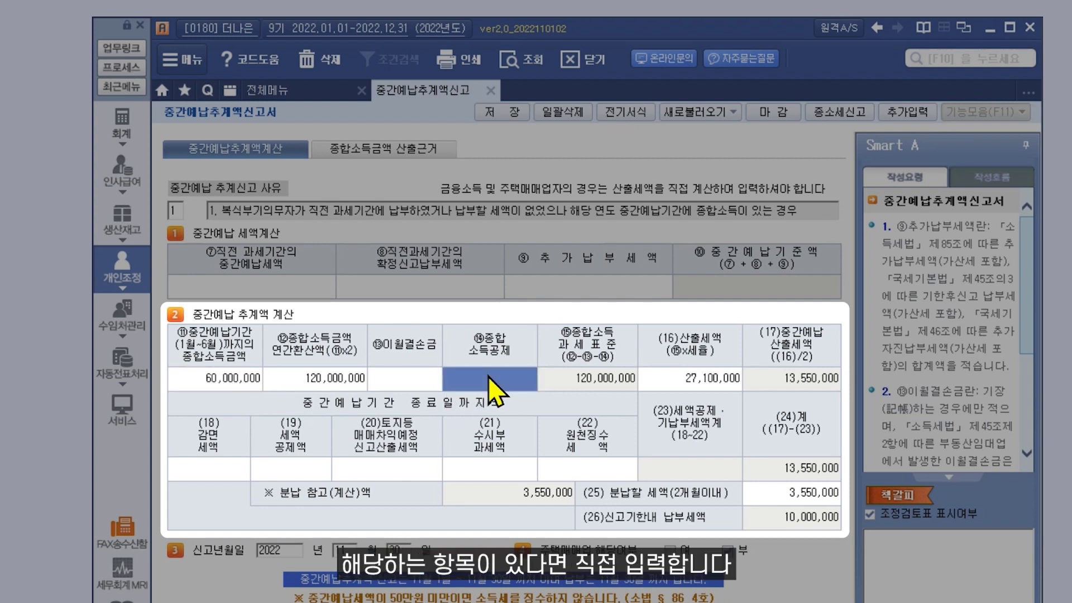
text(1,500,000)
key(Return)
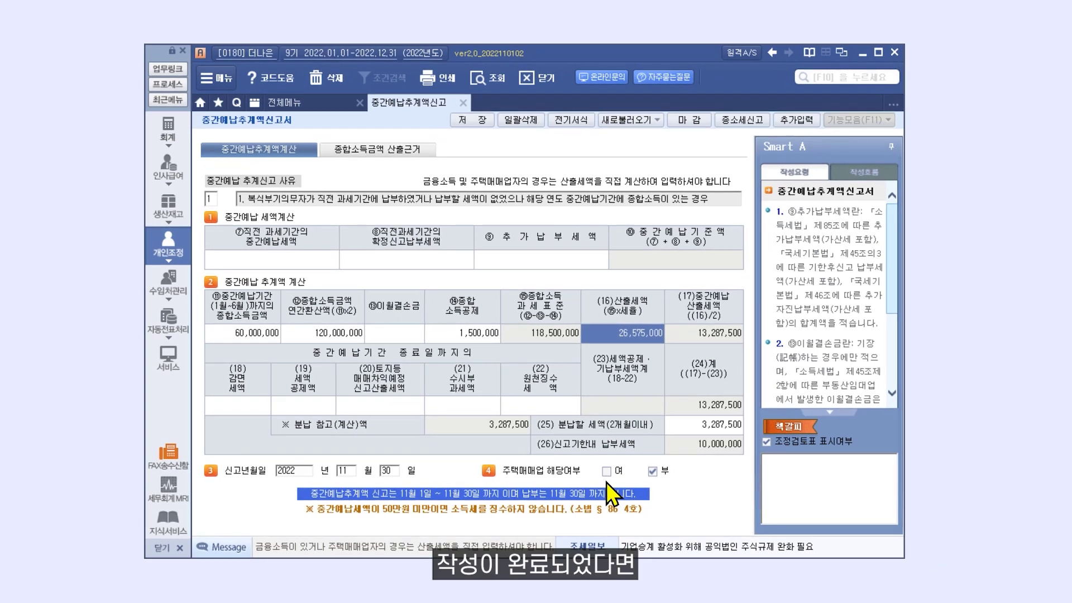
Save the 중간예납추계액신고서 and finalize (마감) it together with the 종합소득금액 산출근거 form for electronic filing.
click(479, 126)
click(537, 330)
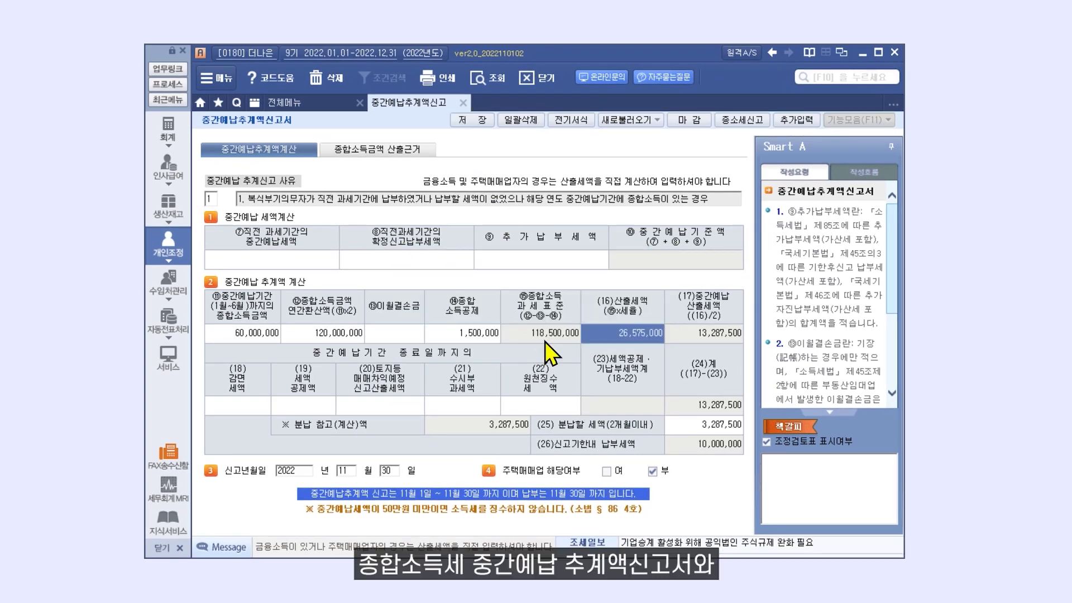
click(692, 119)
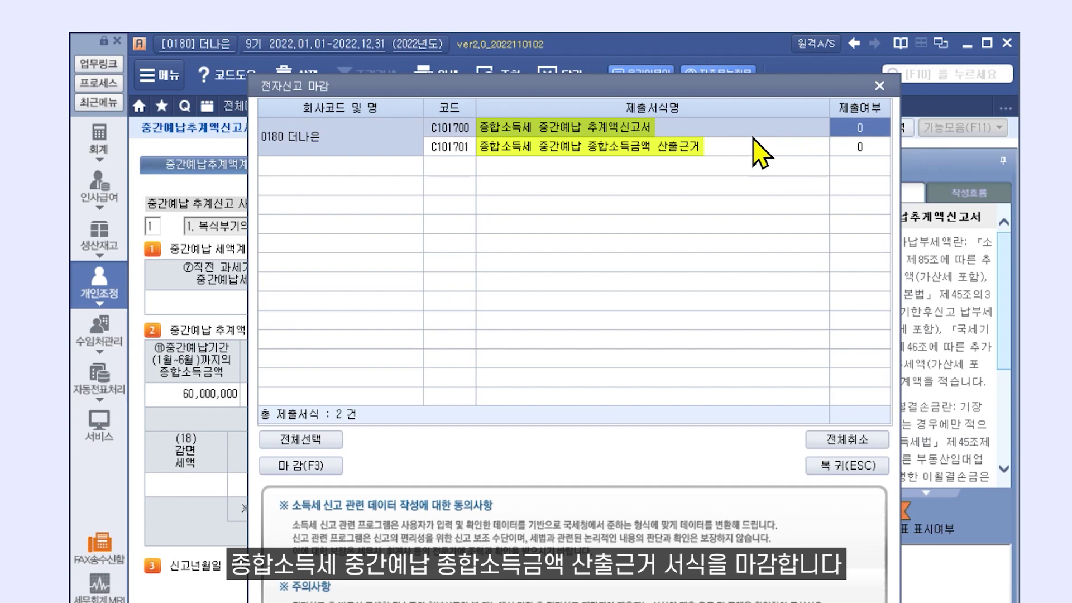
click(300, 465)
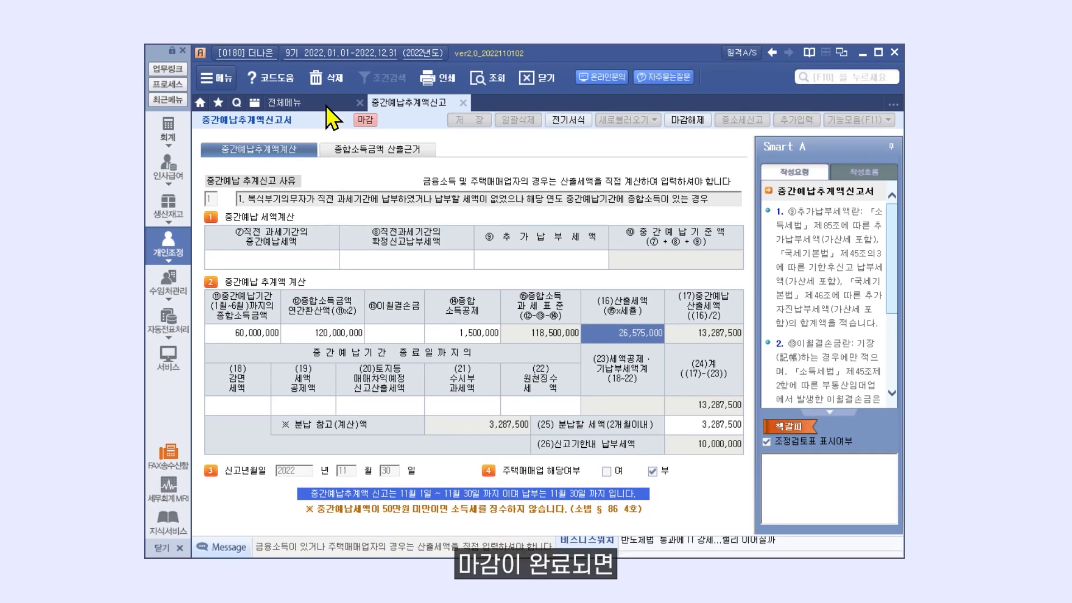
Open 종합소득세 중간예납 전자신고 and retrieve the finalized company with its forms for a regular filing (정기신고).
click(316, 104)
click(748, 133)
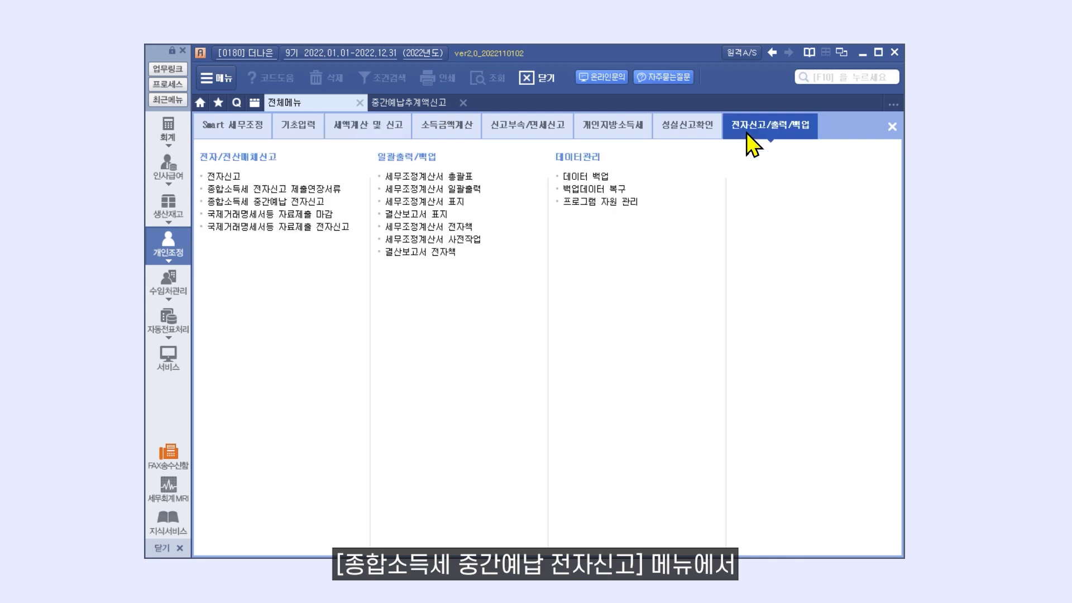
click(313, 202)
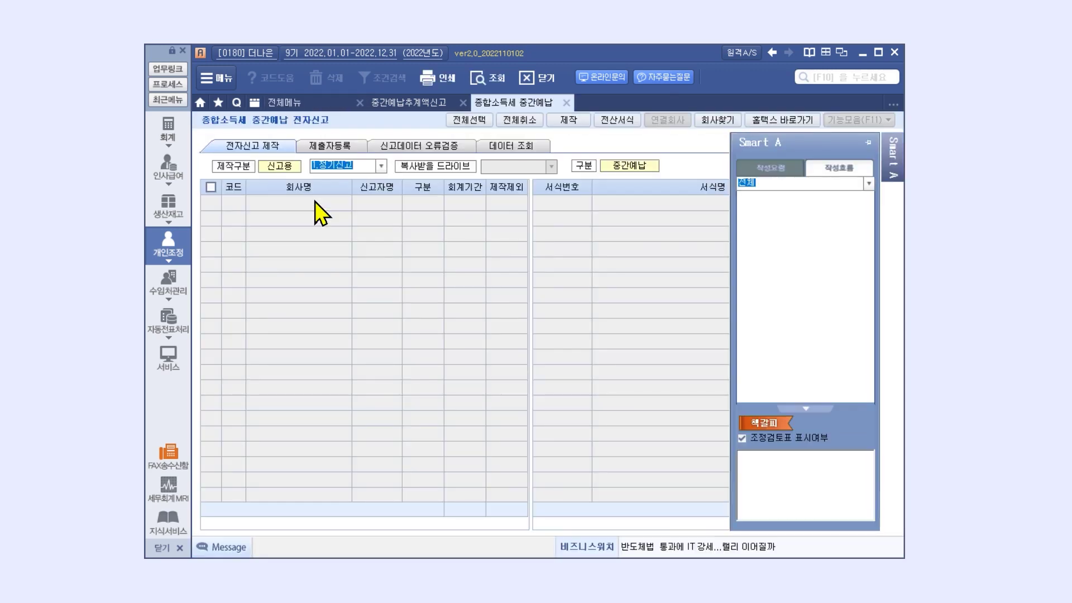
click(481, 80)
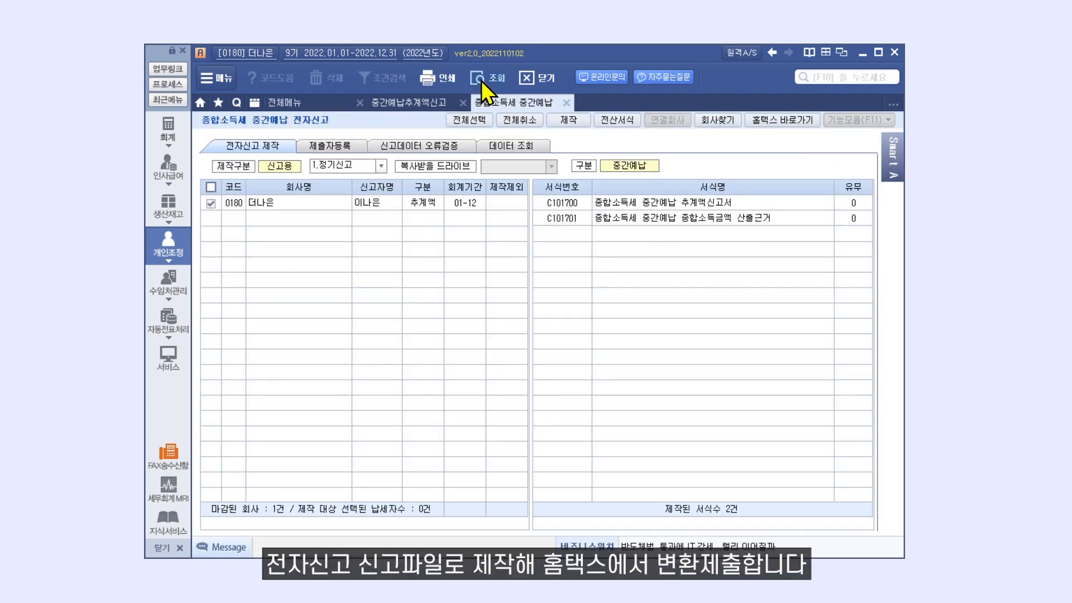
click(567, 122)
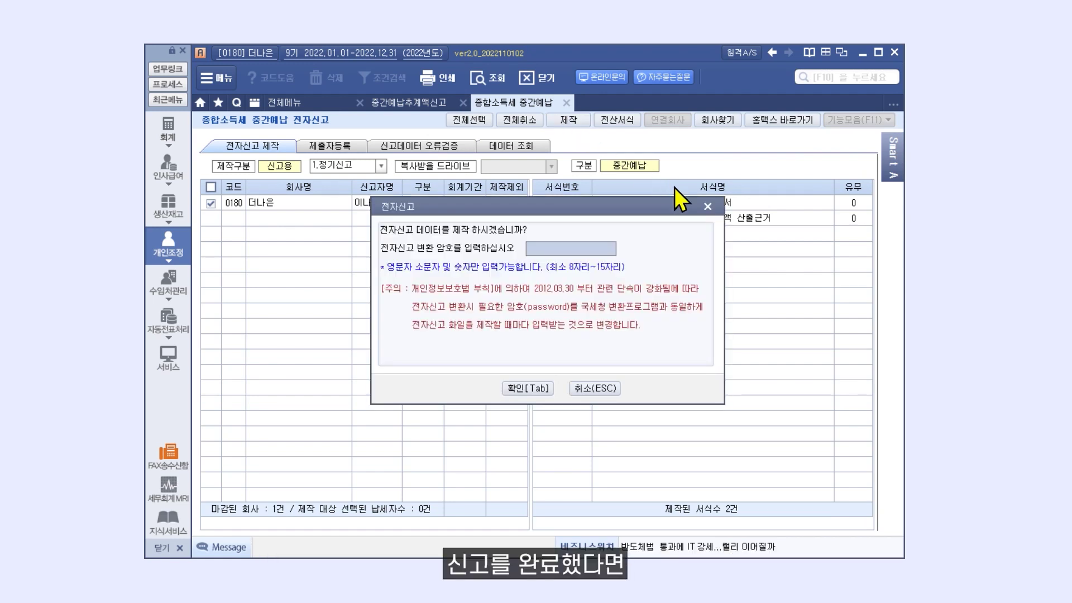
click(707, 207)
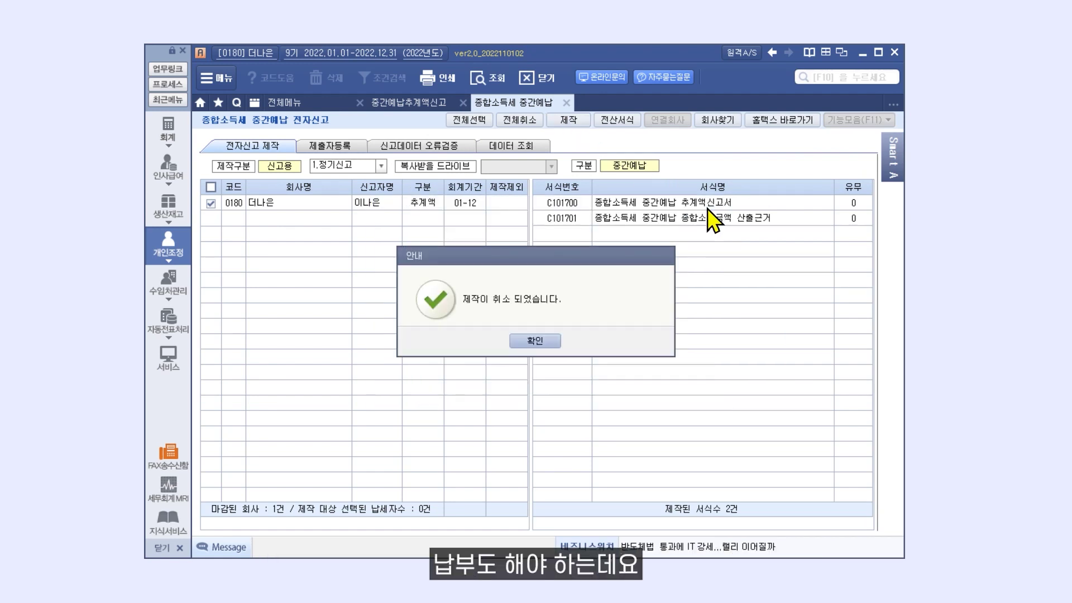
click(533, 341)
Open the 중간예납납부서 payment slip under interim prepayment filings and reload its amounts from the filed report.
click(309, 104)
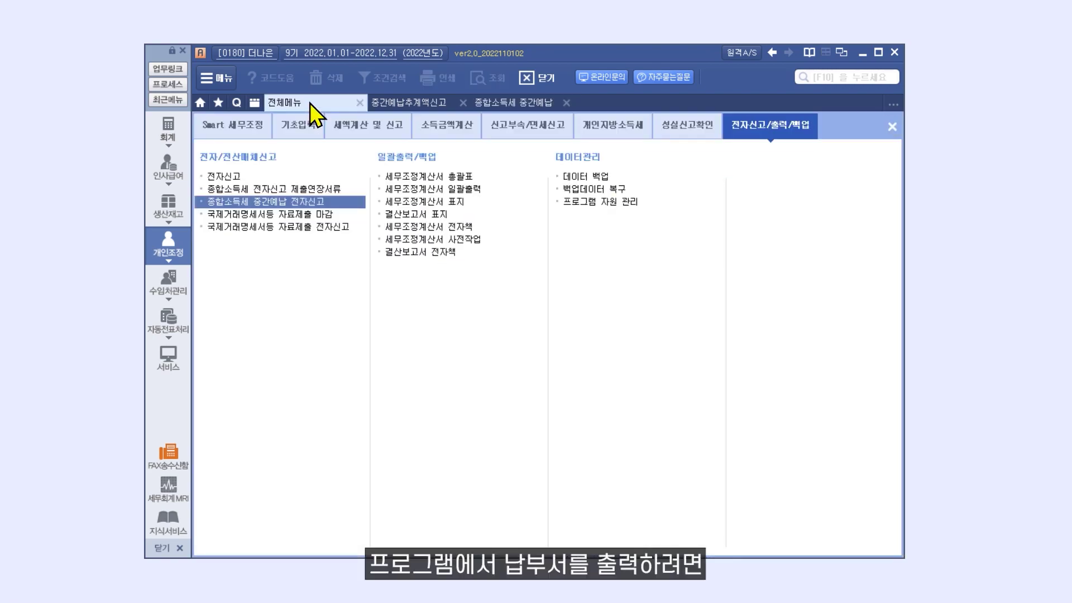
click(350, 129)
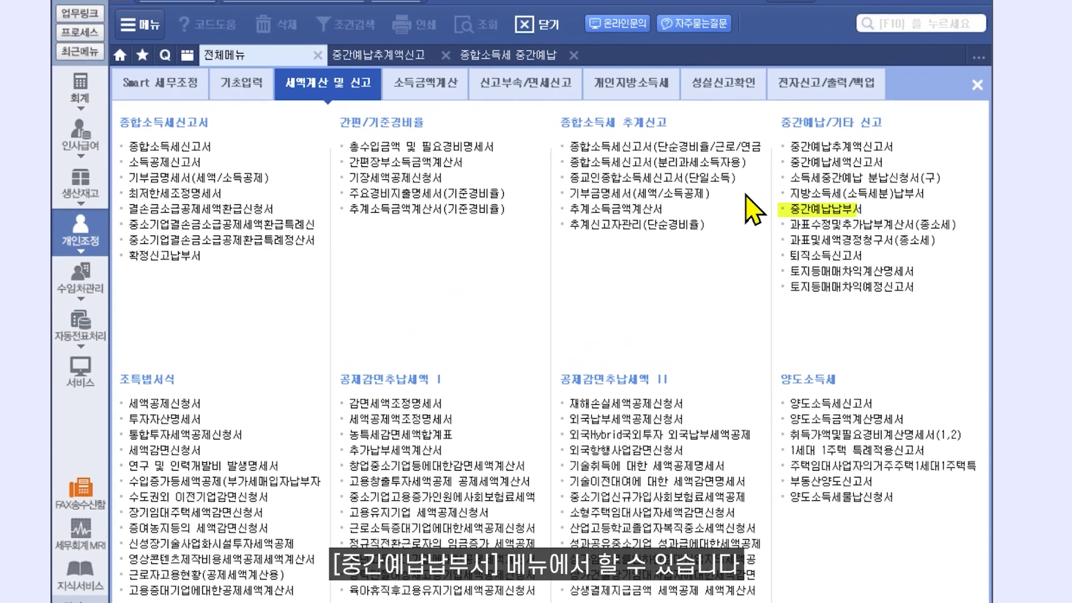
click(828, 208)
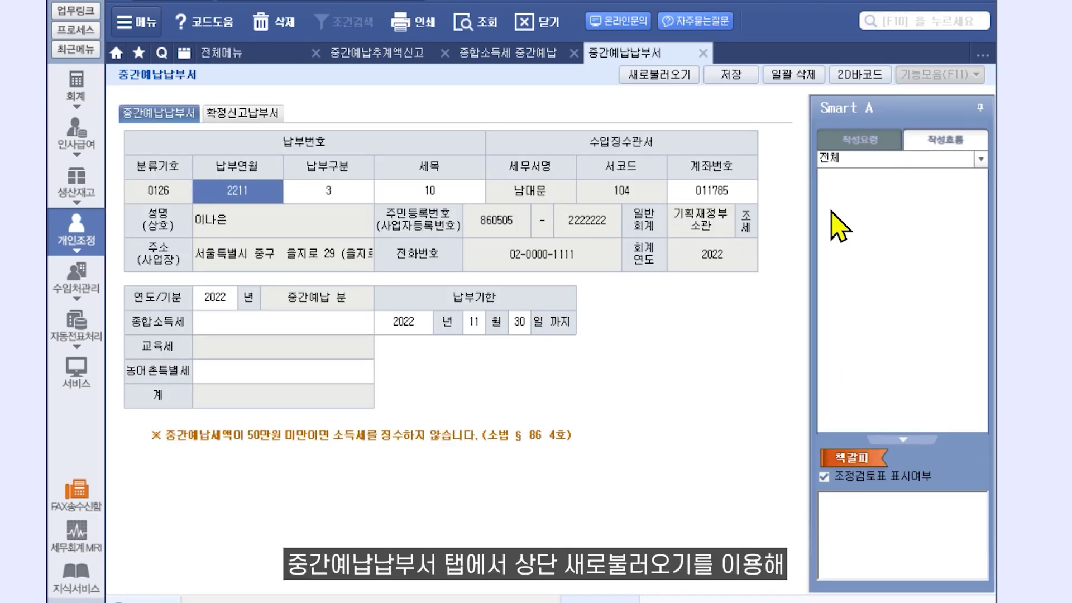
click(677, 77)
click(521, 352)
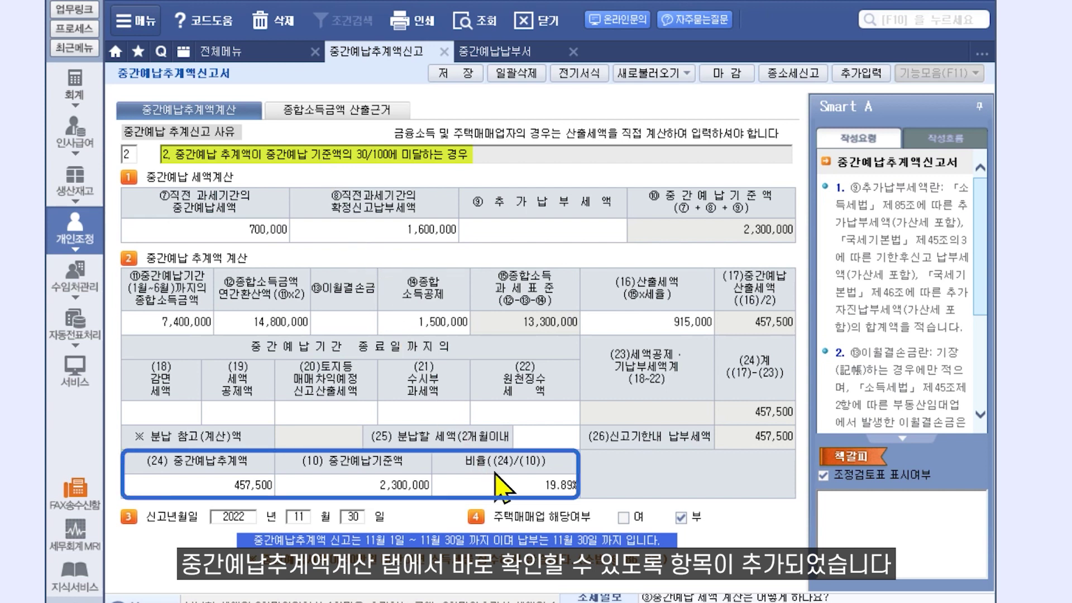
Check the ratio of item (24) to item (10) in the 중간예납추계액신고서 and reload the data in the 중간예납납부서.
click(502, 488)
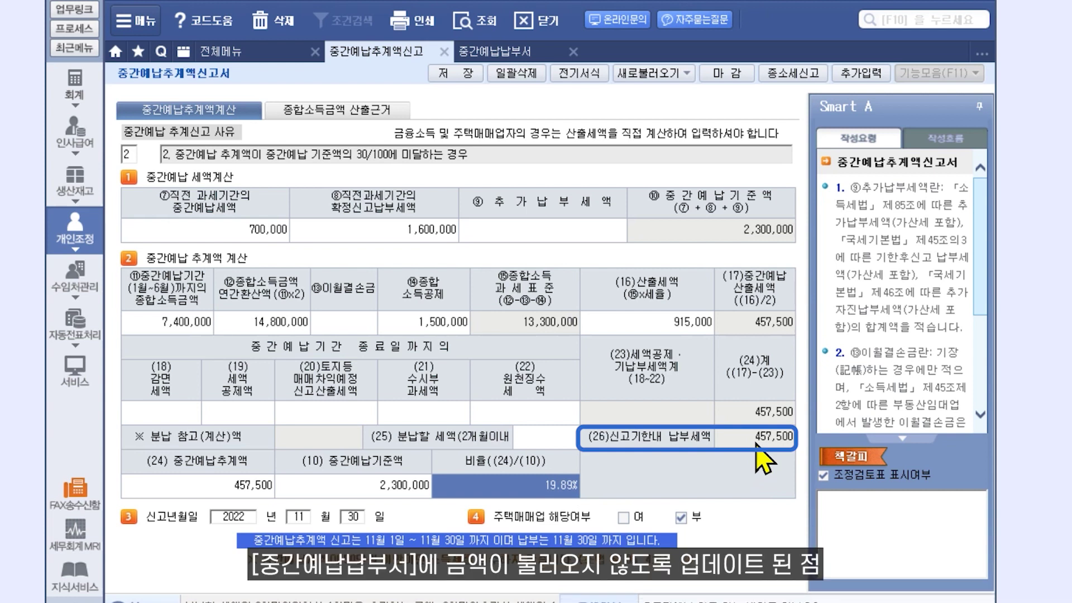
click(531, 53)
click(654, 76)
click(506, 352)
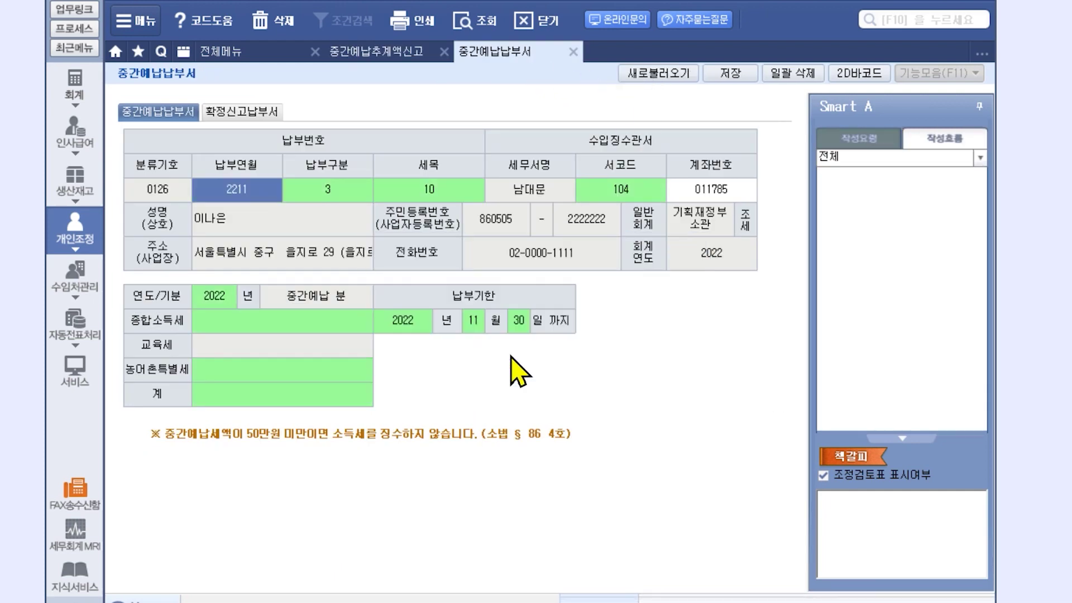